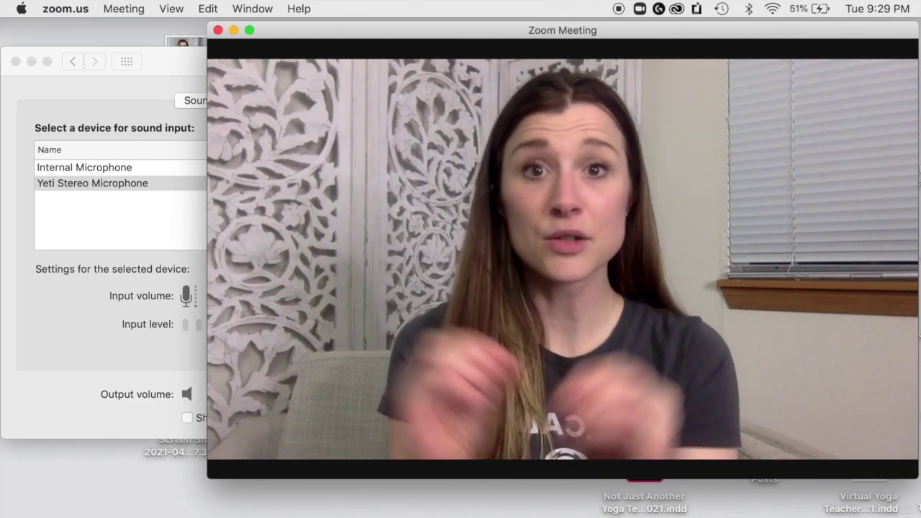
Step: Return to the System Preferences overview and reopen the Sound input settings
mouse_move(713, 270)
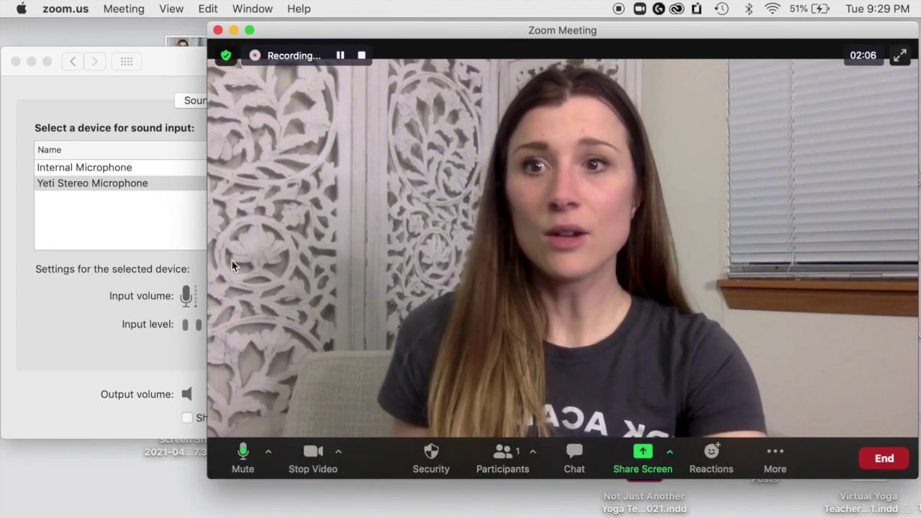
click(96, 95)
click(21, 9)
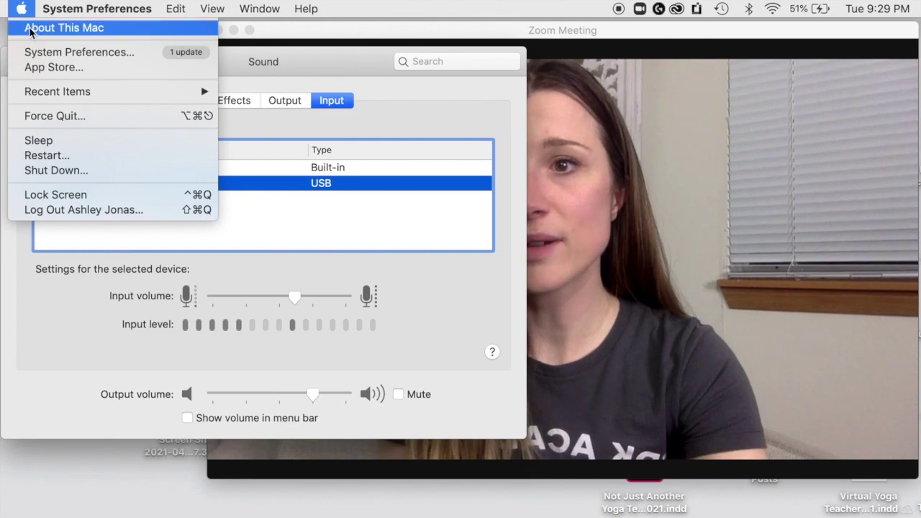
click(44, 56)
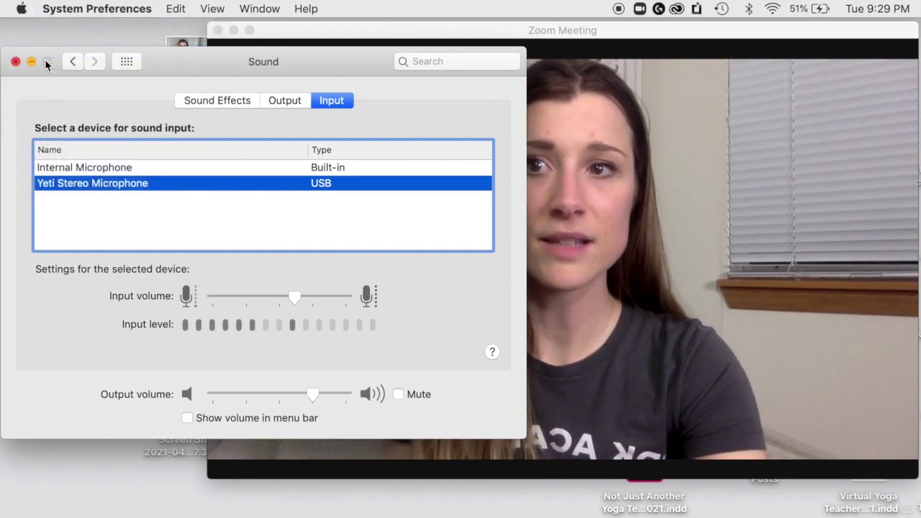
click(74, 61)
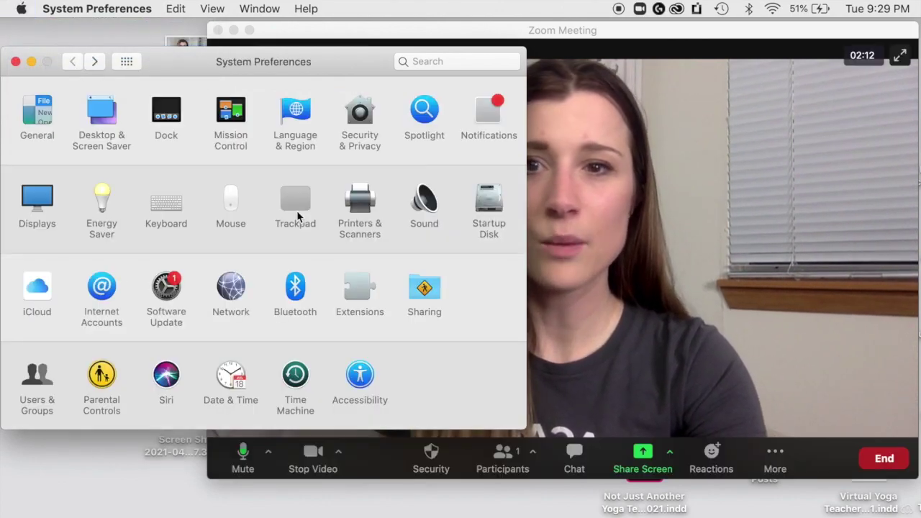
click(426, 205)
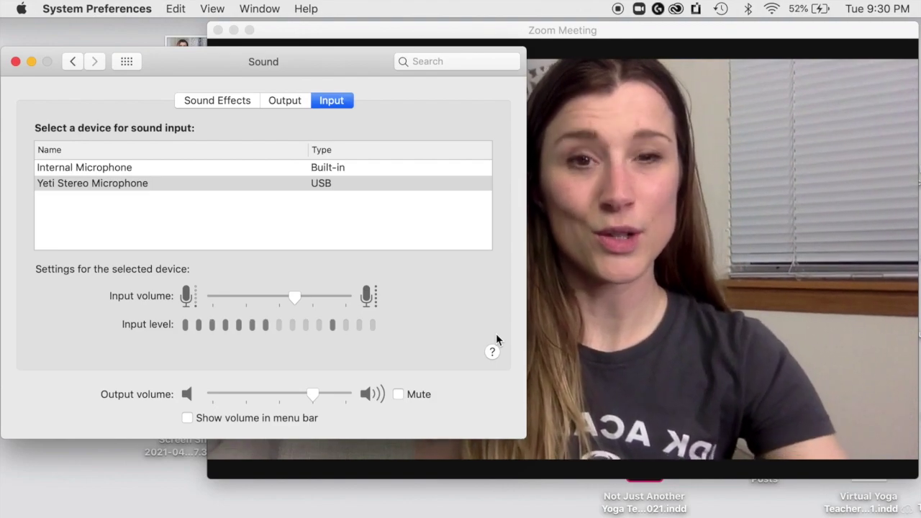
Step: Check the selected sound input device in the Sound settings and return to the Zoom meeting
click(706, 323)
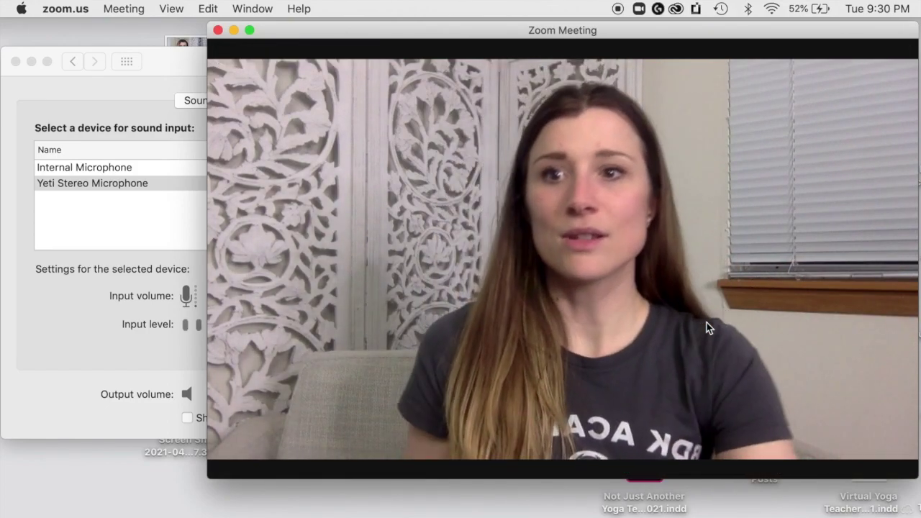
click(119, 198)
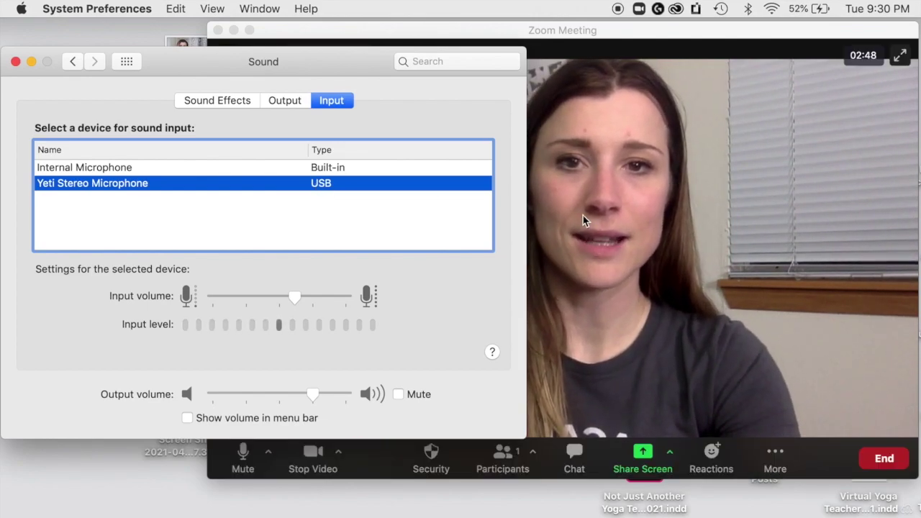
click(636, 222)
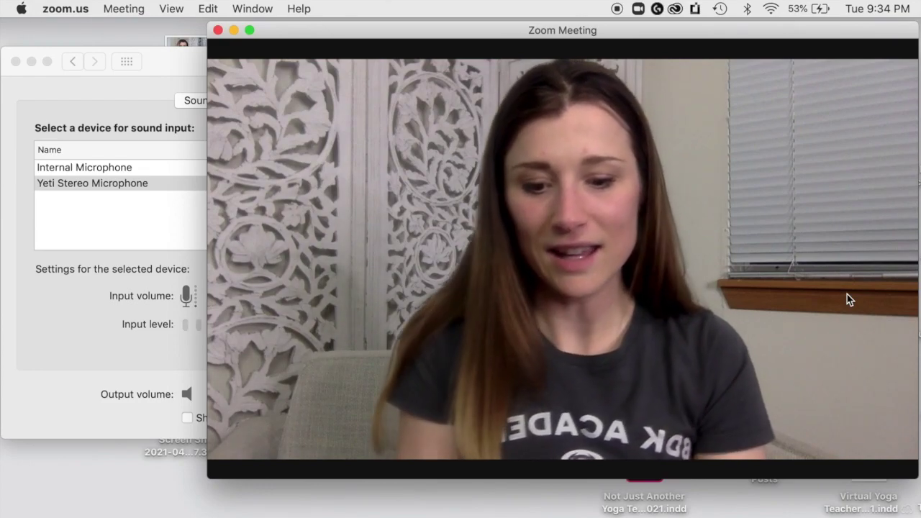
Step: With Yeti Stereo Microphone as the sound input, raise the Mac's output volume by two steps and return to the Zoom meeting
mouse_move(260, 233)
click(91, 213)
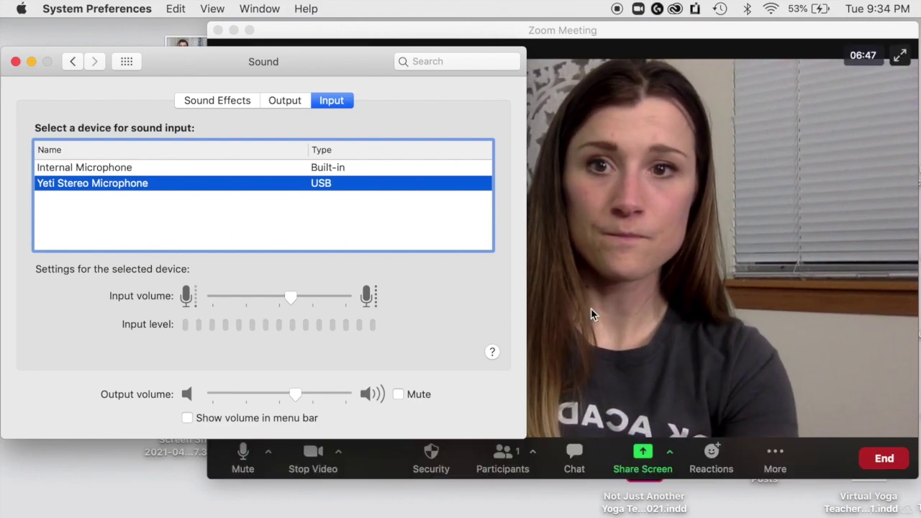
click(592, 312)
click(92, 180)
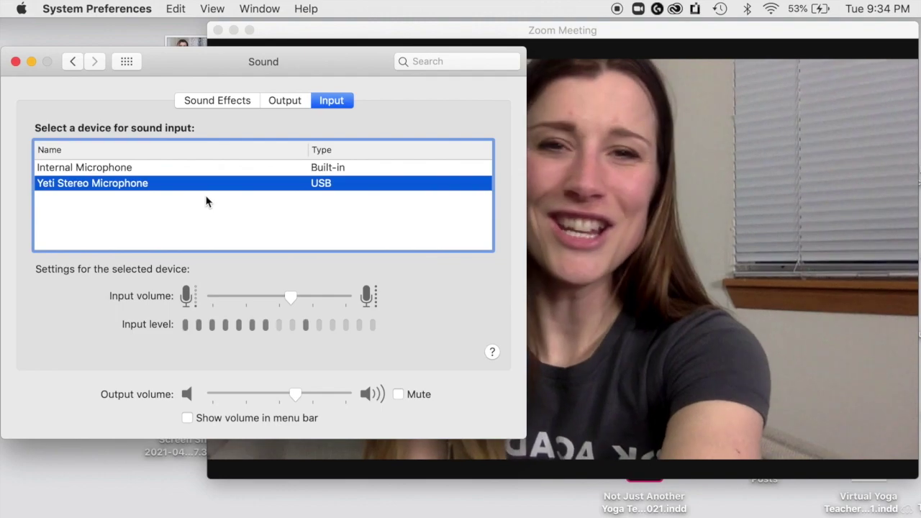
key(XF86AudioRaiseVolume)
key(XF86AudioRaiseVolume)
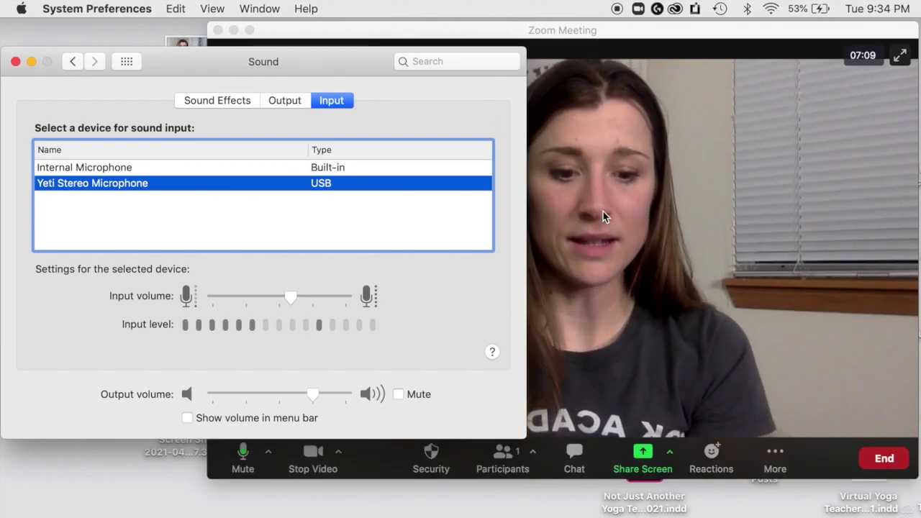
click(603, 211)
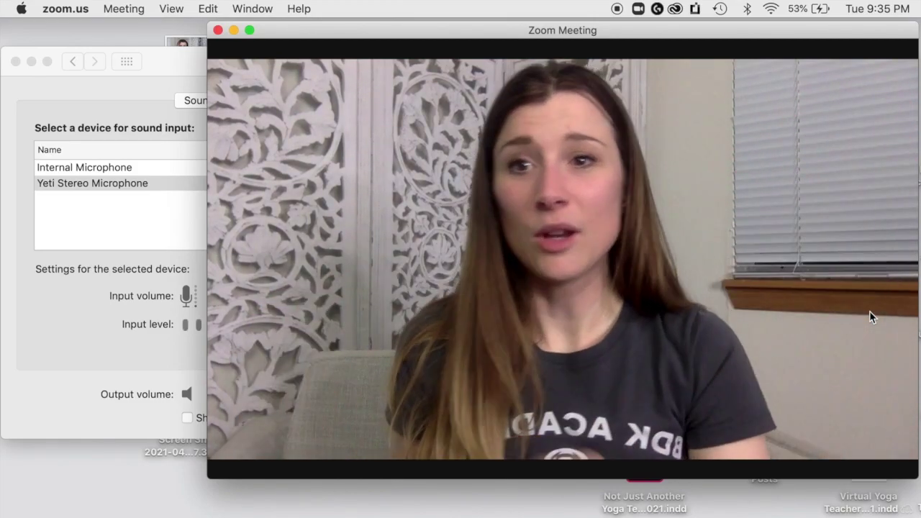
Step: Check the Mac's sound input list for USB Audio Device and choose it as the microphone in the Zoom meeting
click(85, 230)
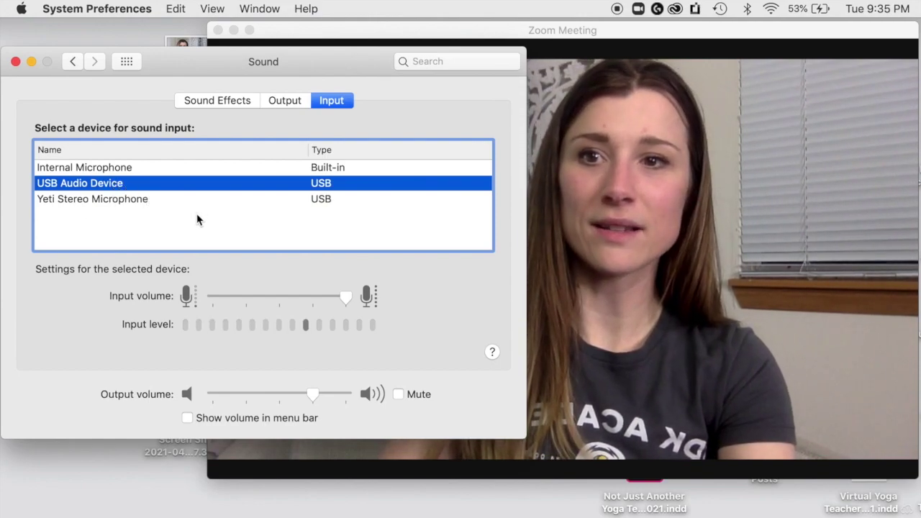
click(659, 232)
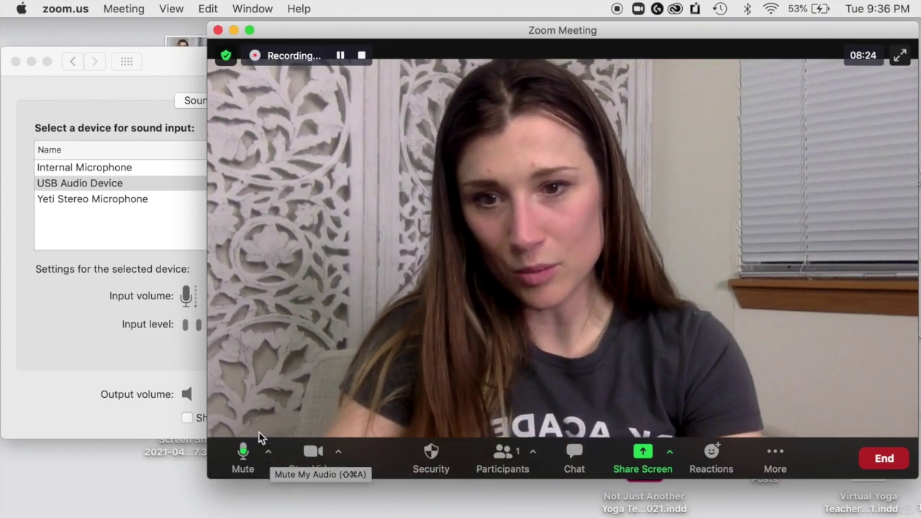
click(268, 453)
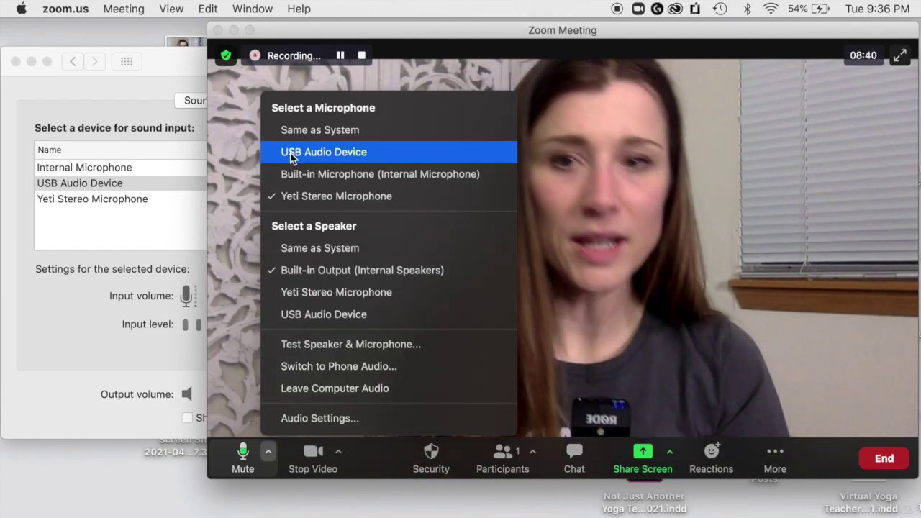
click(754, 238)
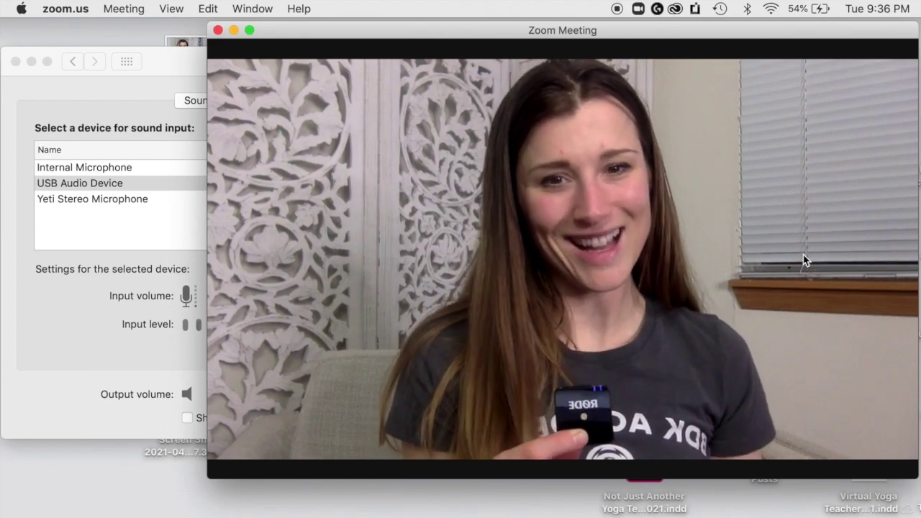
Step: Review the meeting's audio device choices and switch the Zoom microphone back to Yeti Stereo Microphone
mouse_move(272, 451)
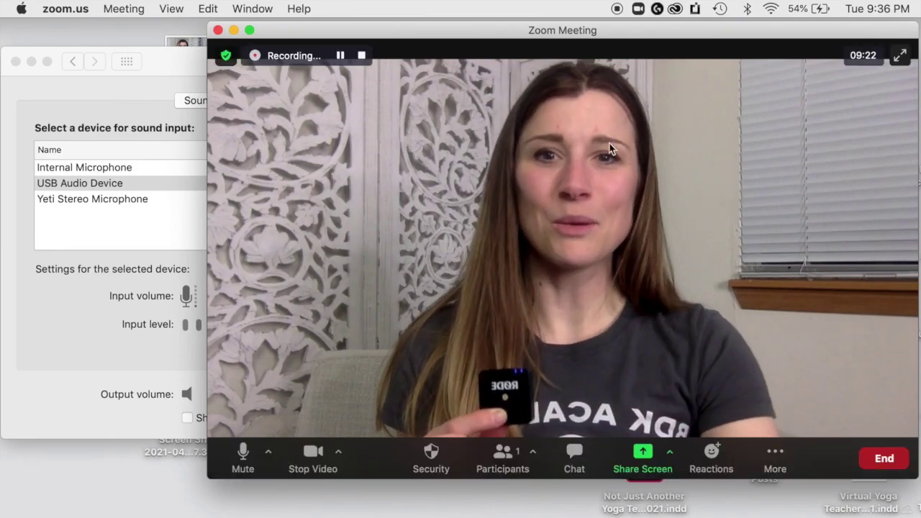
click(270, 452)
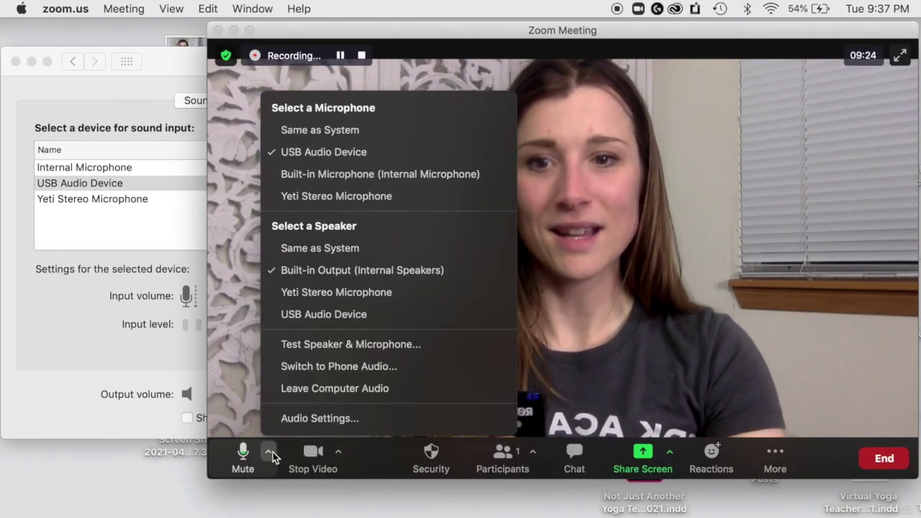
click(270, 452)
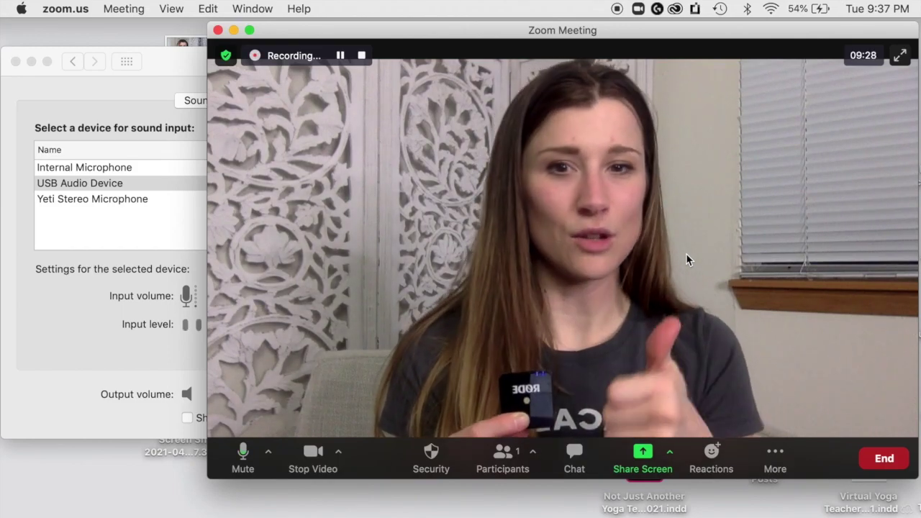
click(268, 455)
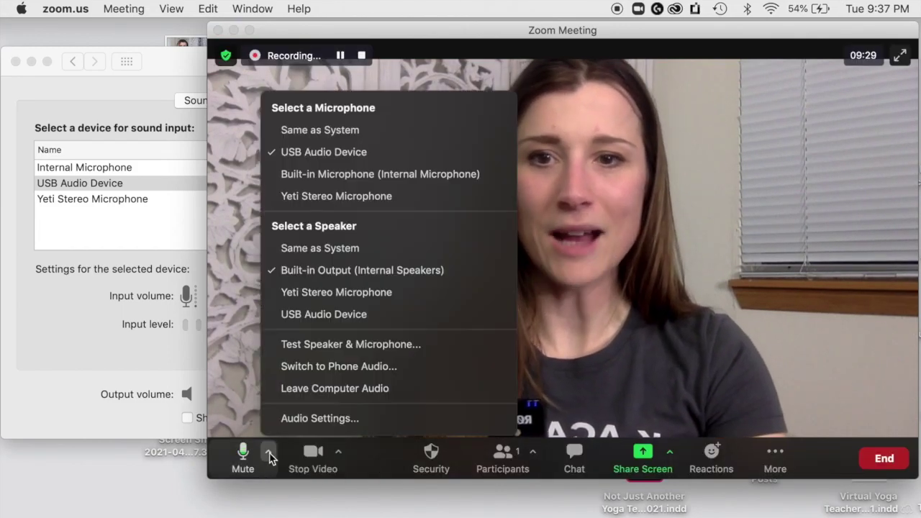
click(319, 199)
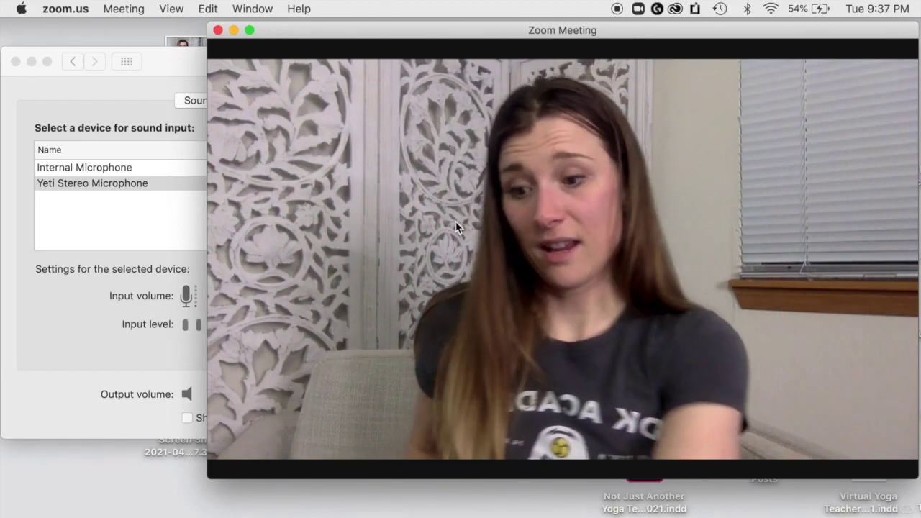
Step: Check the Mac's sound input list for Wireless GO II RX and choose it as the Zoom meeting's microphone
mouse_move(386, 283)
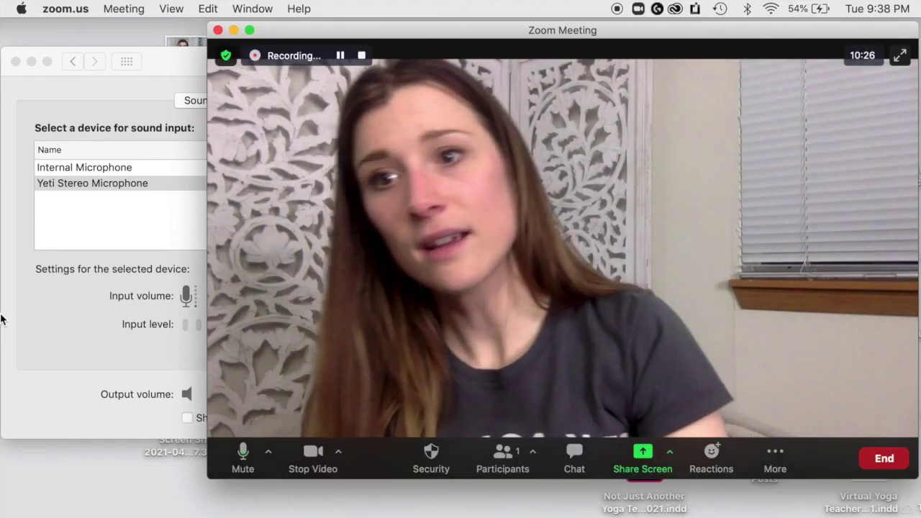
click(113, 257)
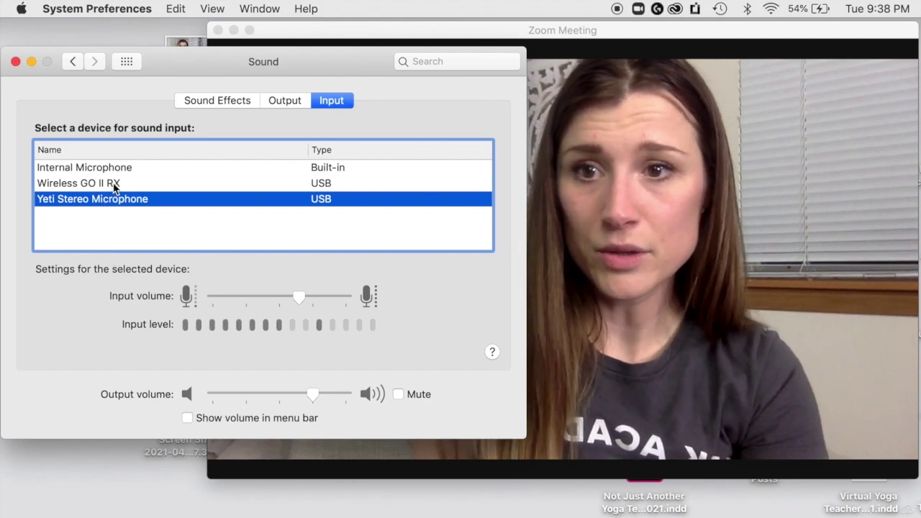
click(626, 176)
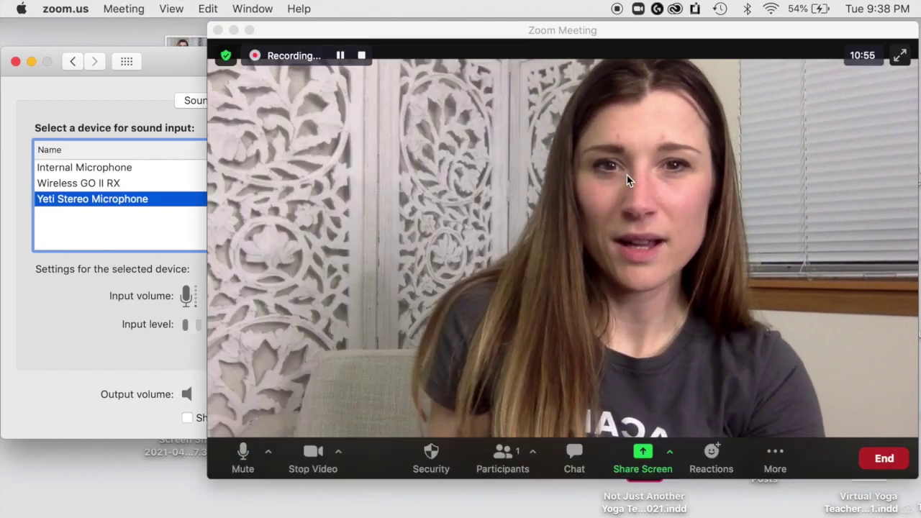
click(268, 453)
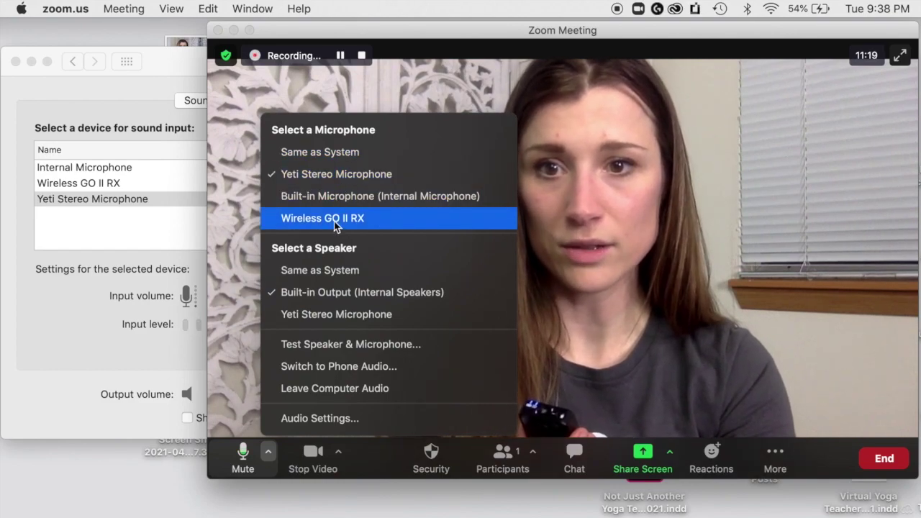
click(334, 218)
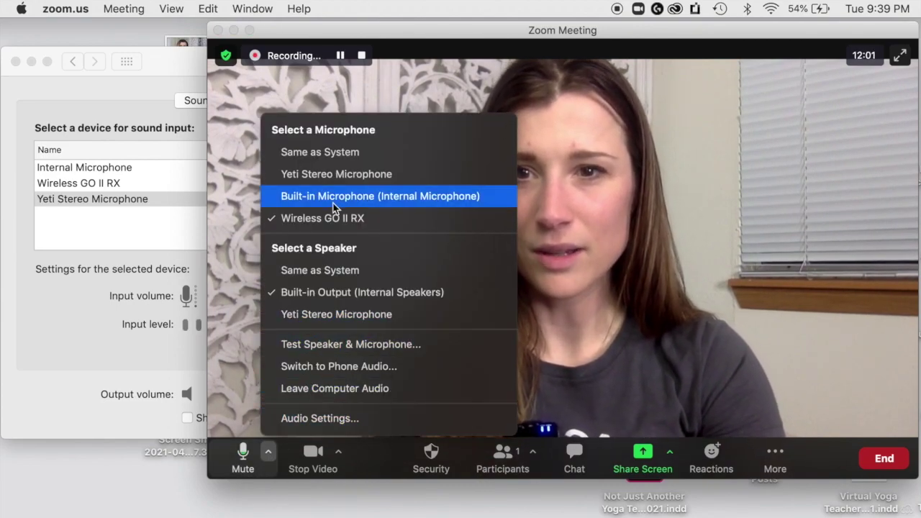
Step: Run Zoom's speaker and microphone test with Wireless GO II RX, confirming both the ringtone and the voice replay
click(332, 344)
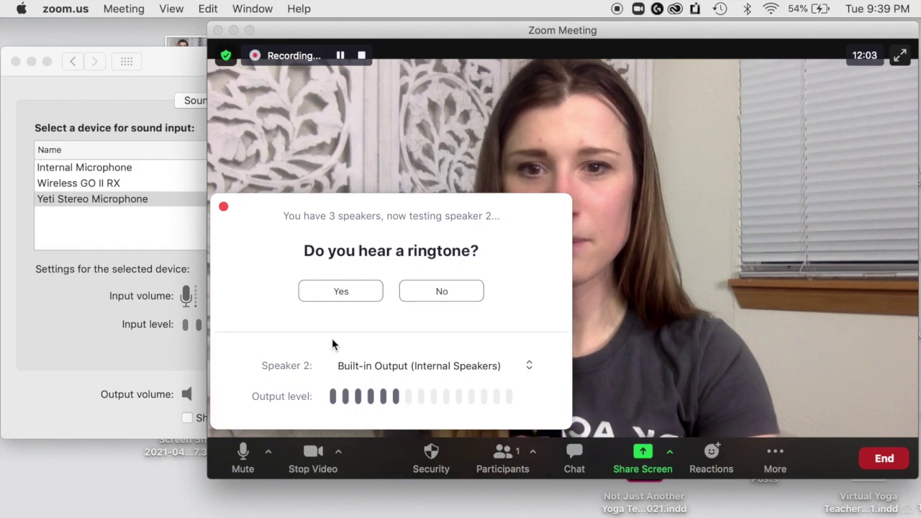
click(357, 291)
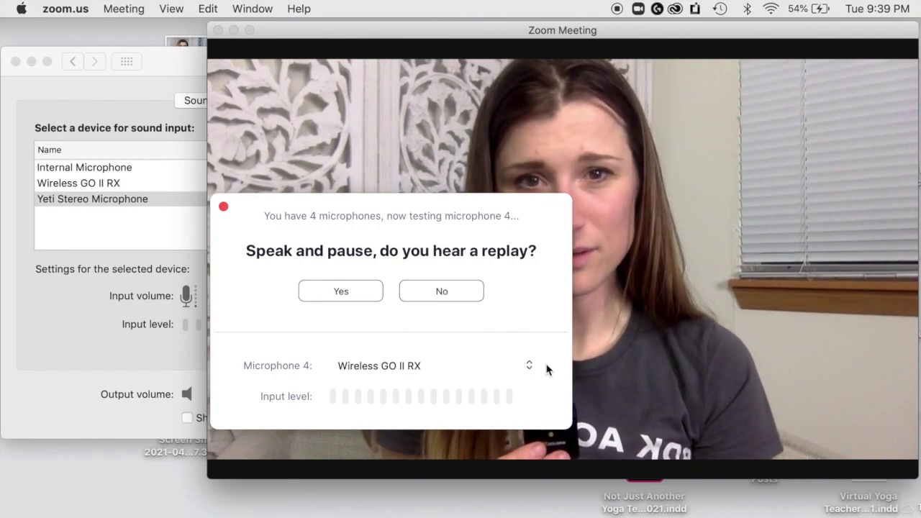
click(341, 291)
click(403, 367)
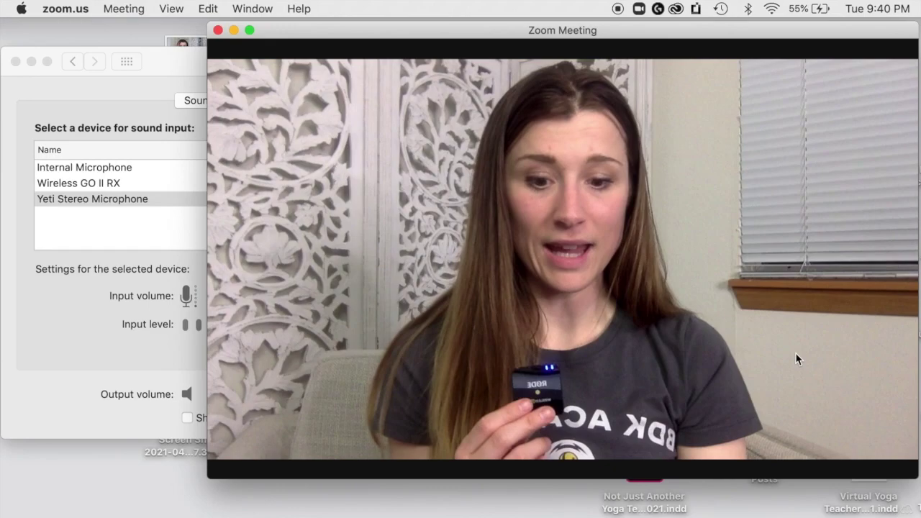
Step: Check the Mac's sound inputs again and set the Zoom meeting's microphone to USB Audio Device
mouse_move(318, 181)
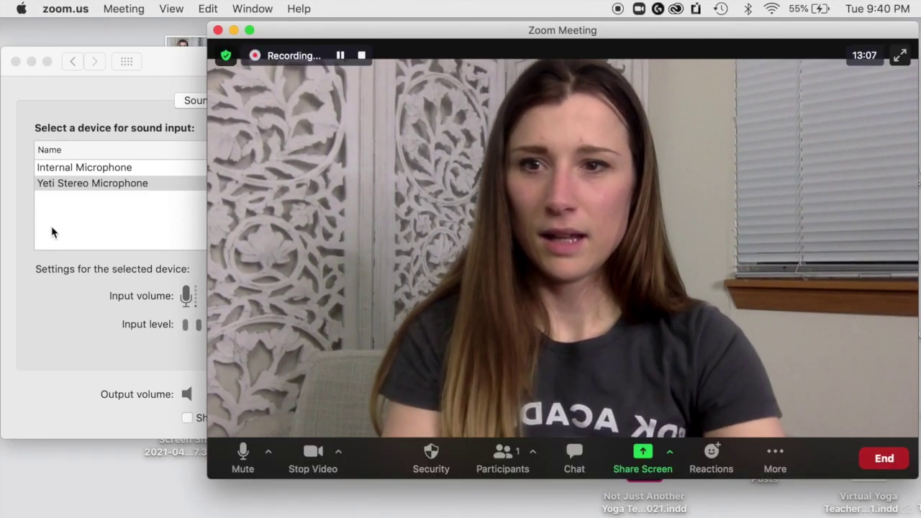
click(52, 232)
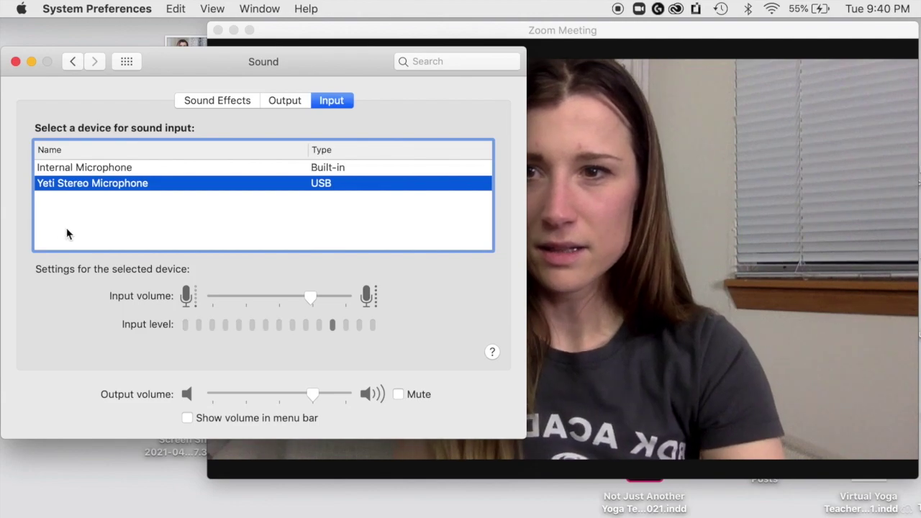
click(416, 461)
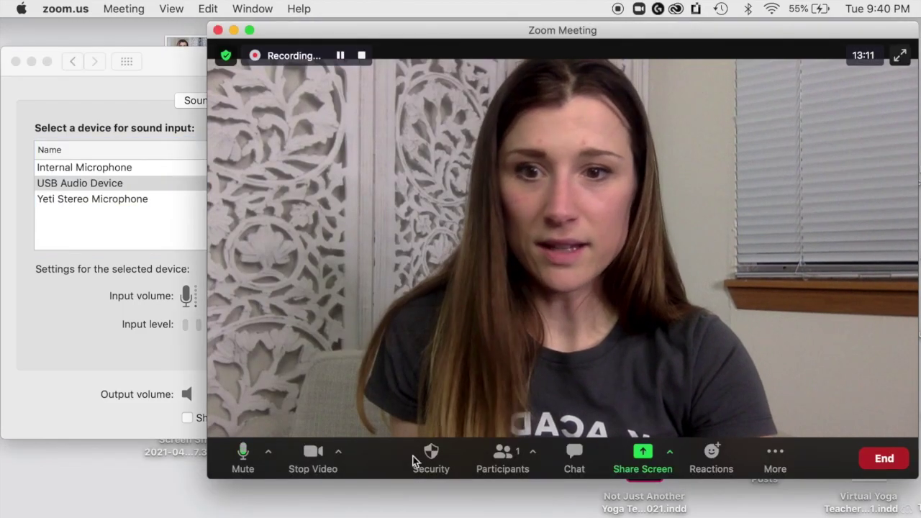
click(268, 452)
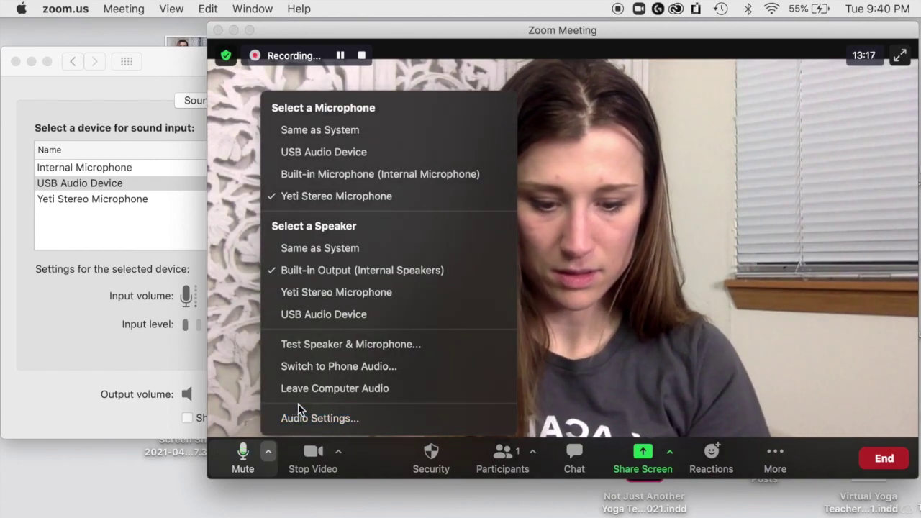
click(327, 157)
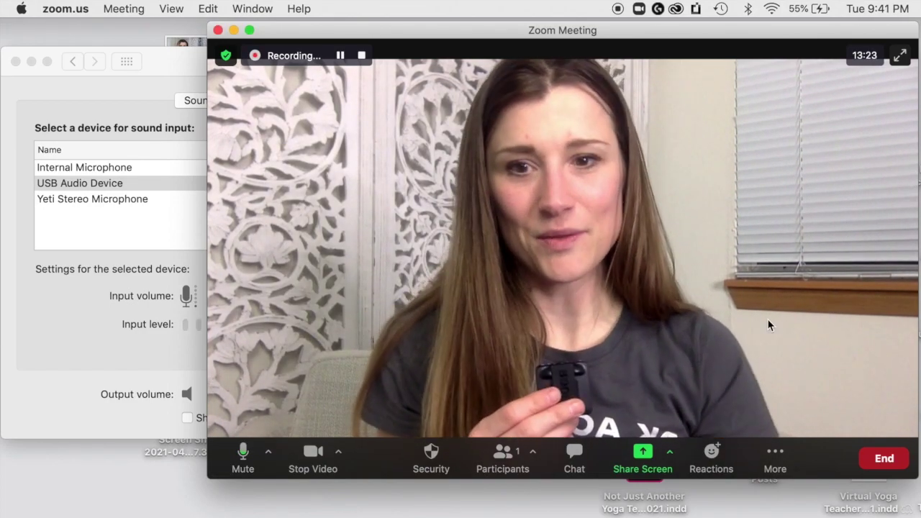
Step: Test the built-in speakers and USB Audio Device microphone in Zoom, confirm the ringtone and voice replay, and finish the test
click(268, 451)
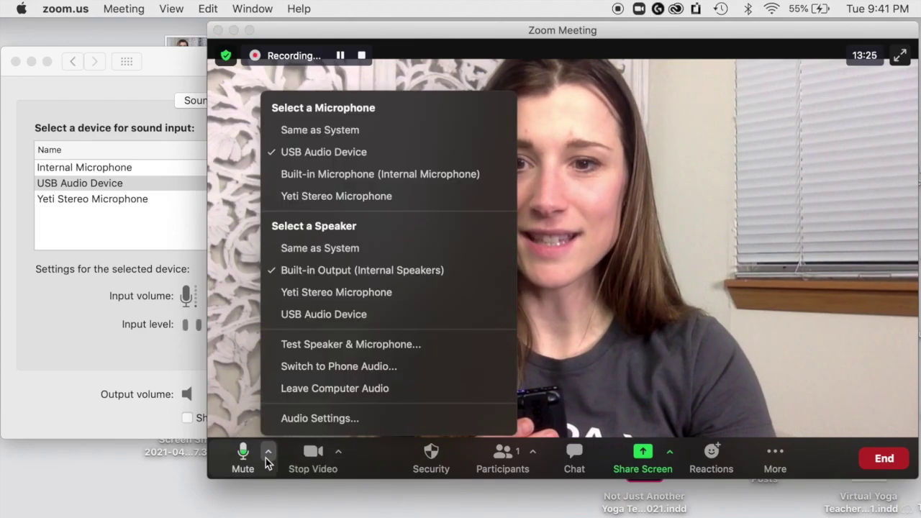
click(320, 349)
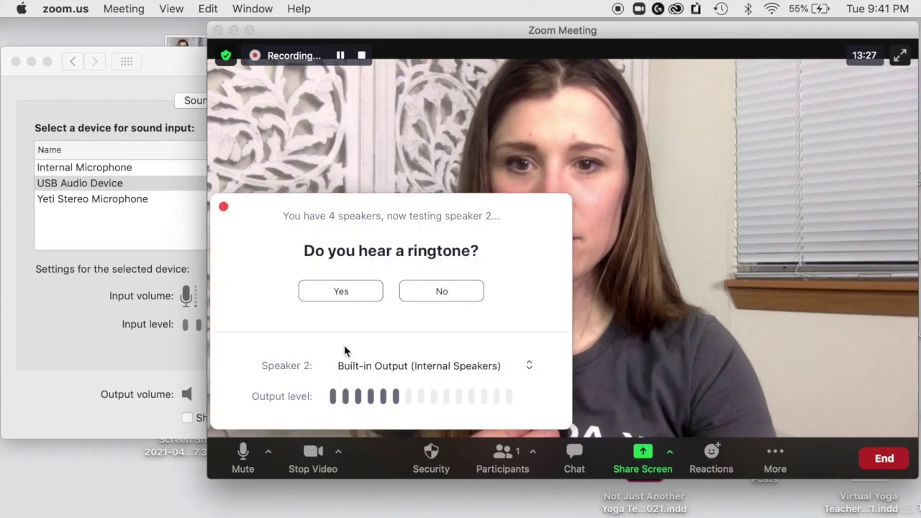
click(371, 299)
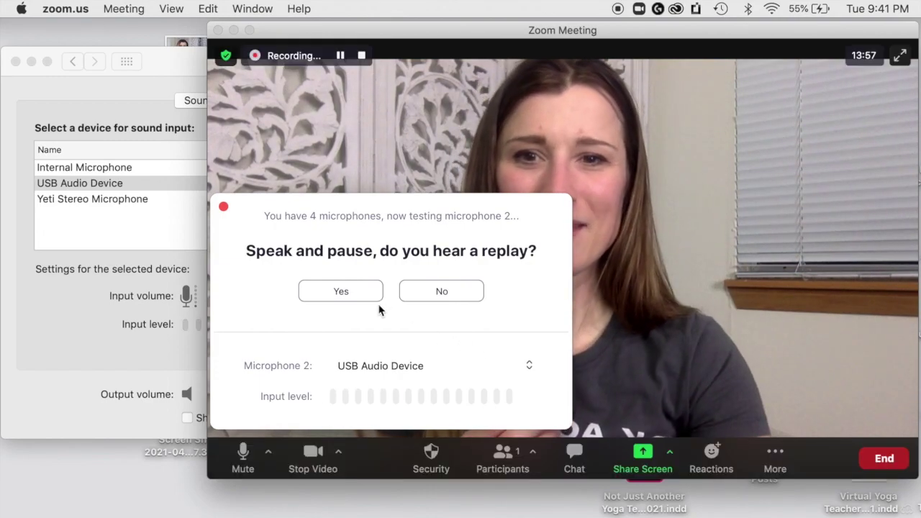
click(361, 293)
click(415, 364)
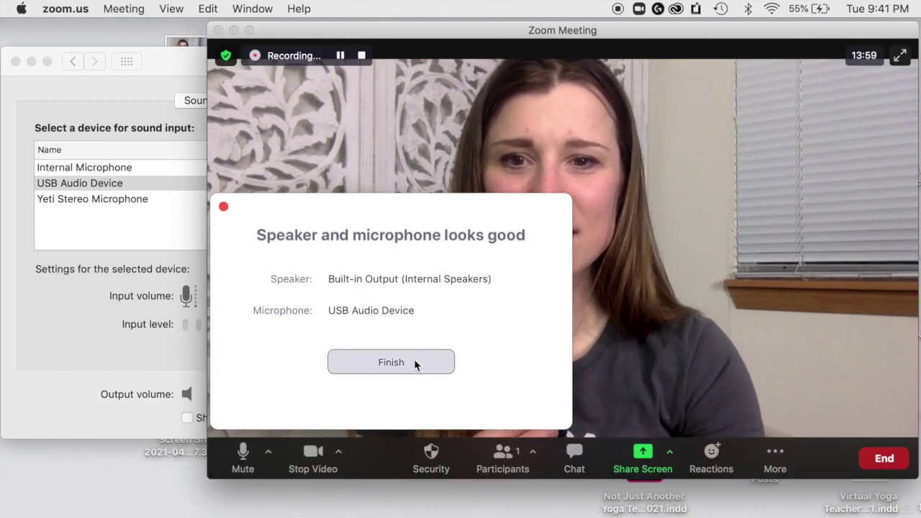